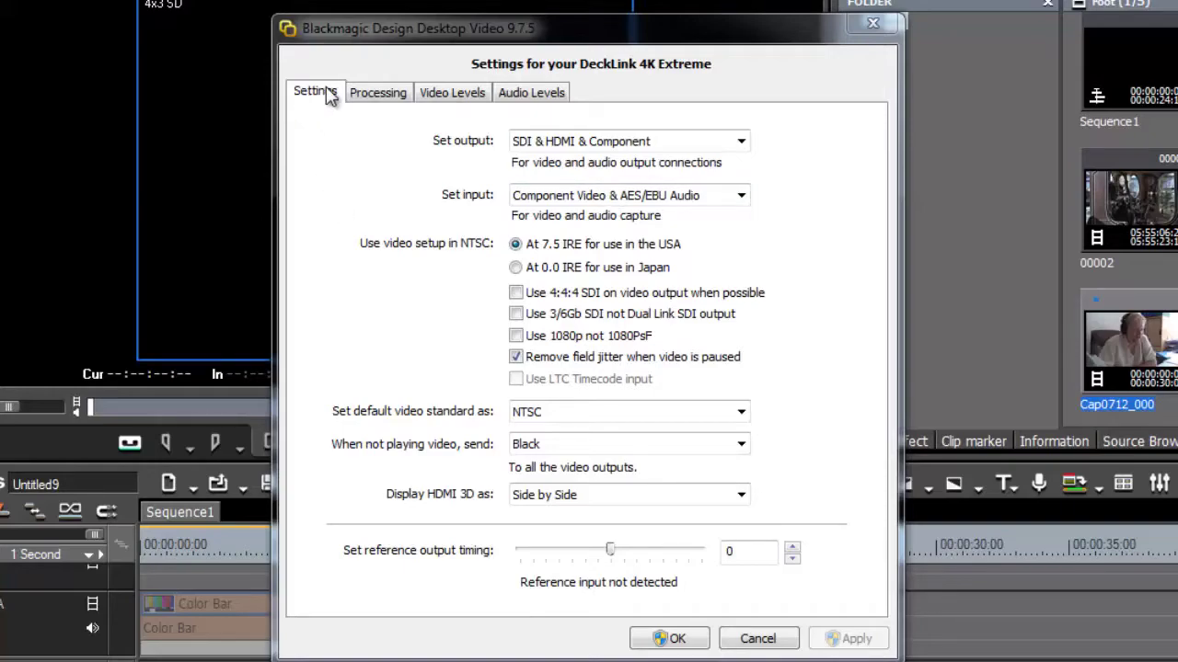
# Set the input to HDMI Video & HDMI Audio, keeping NTSC setup at 7.5 IRE.
pyautogui.click(600, 197)
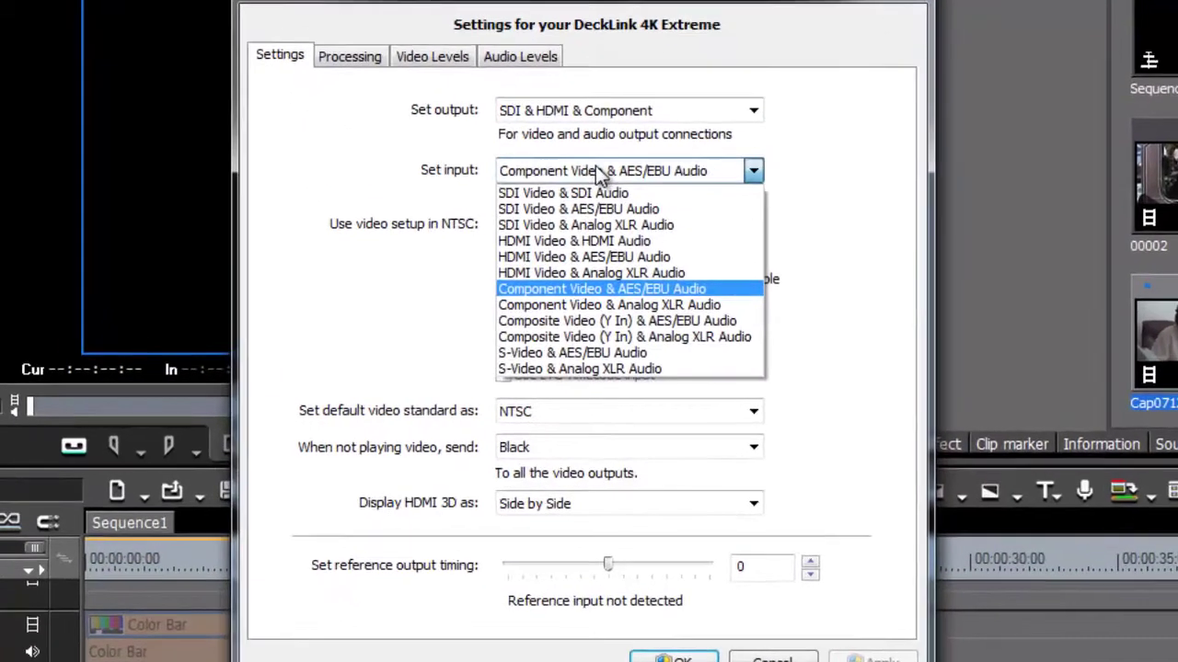
pyautogui.click(607, 239)
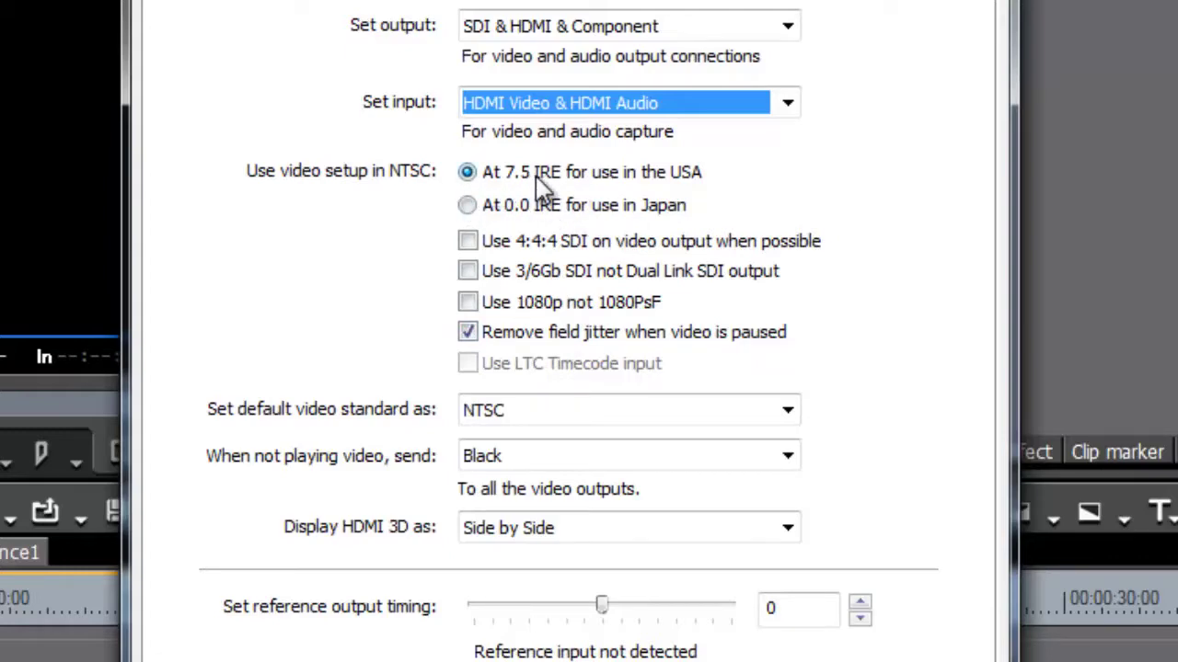
pyautogui.click(469, 207)
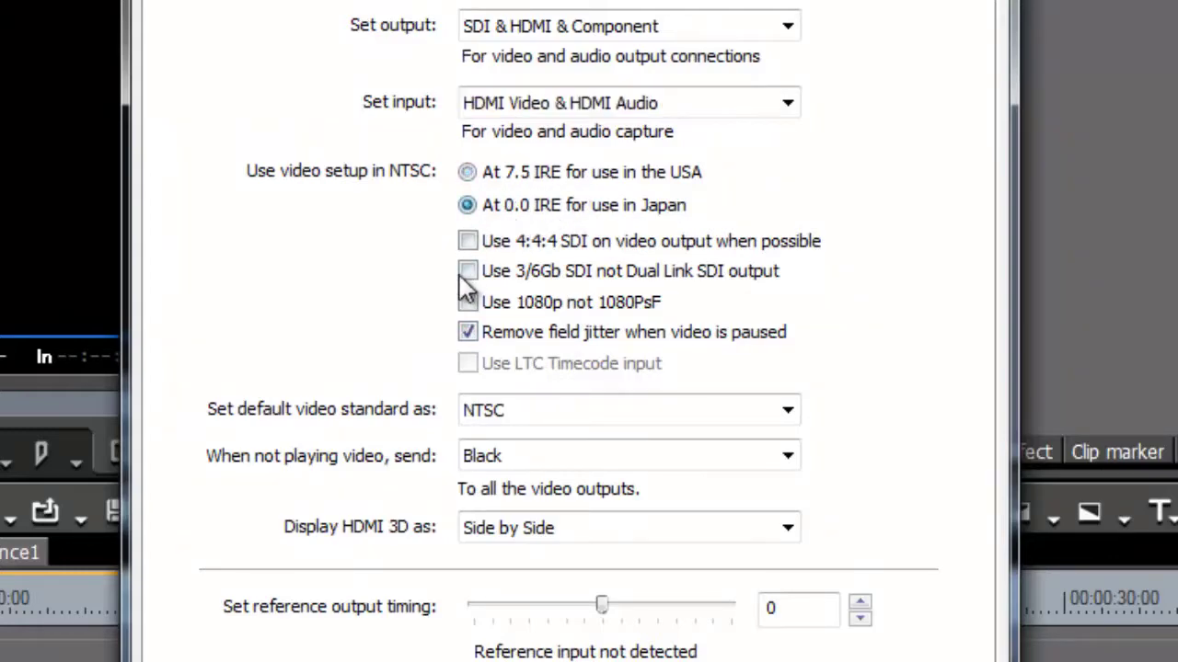
pyautogui.click(468, 172)
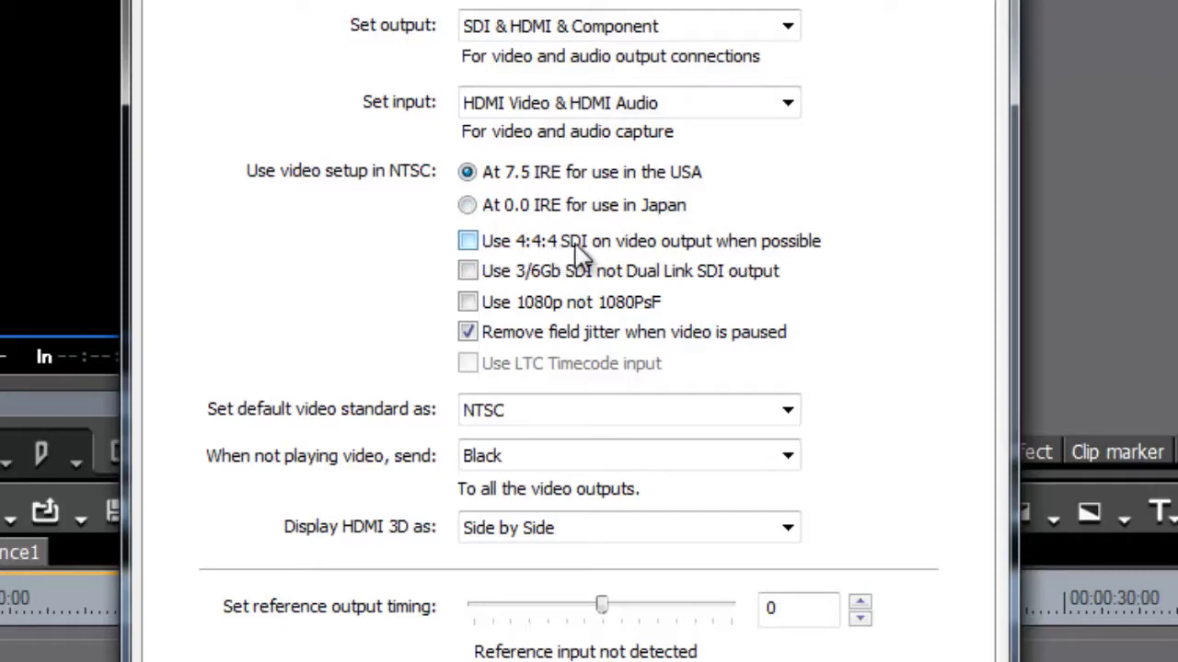
pyautogui.click(467, 244)
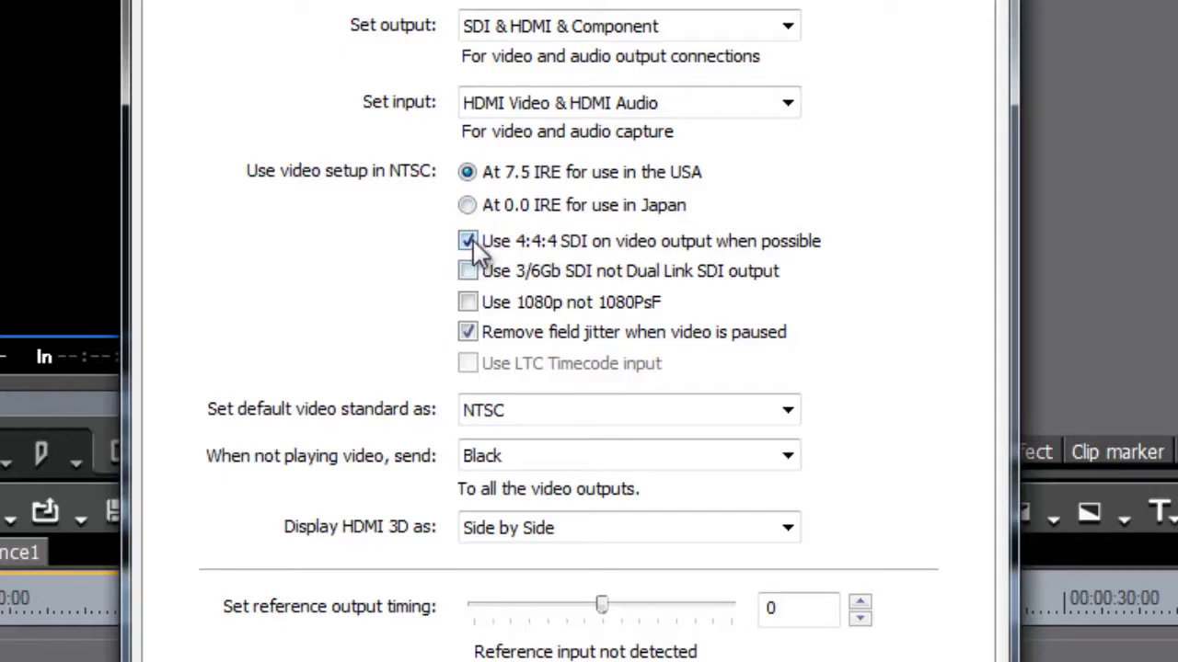
pyautogui.click(468, 242)
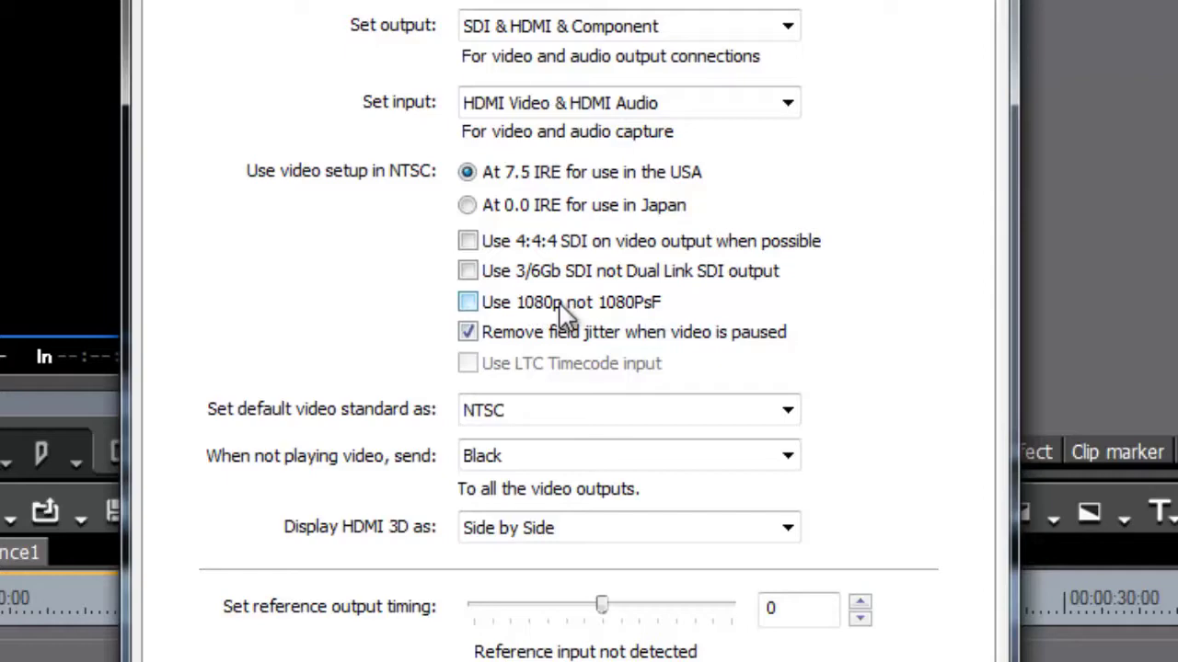
pyautogui.click(469, 304)
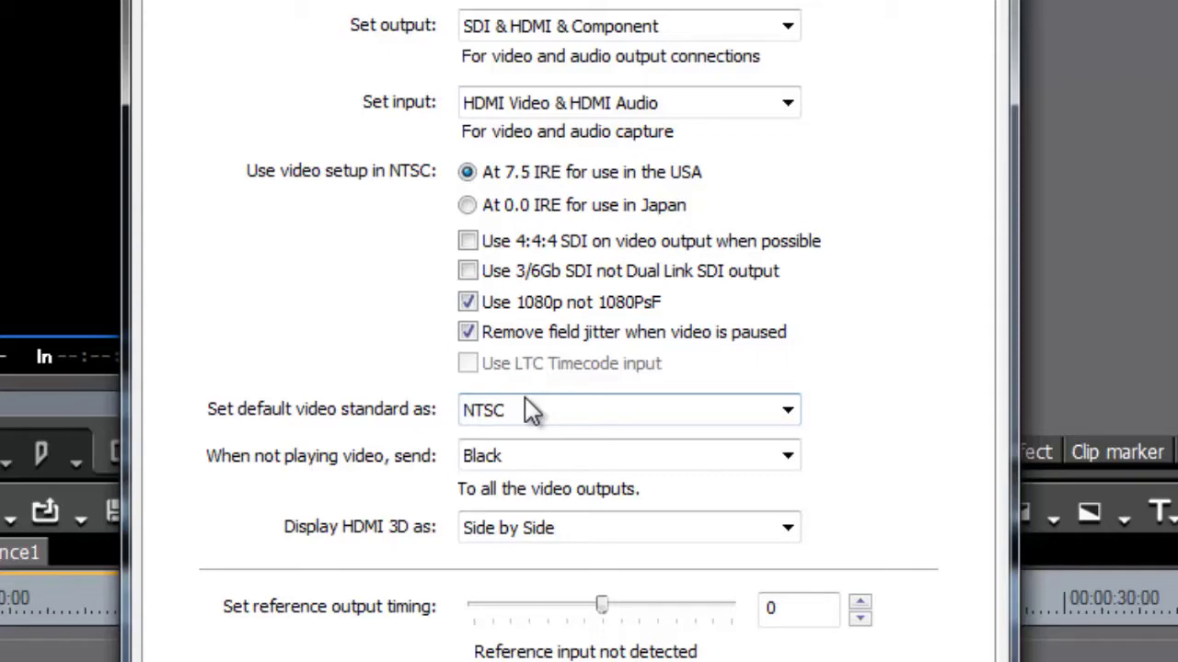
pyautogui.click(469, 304)
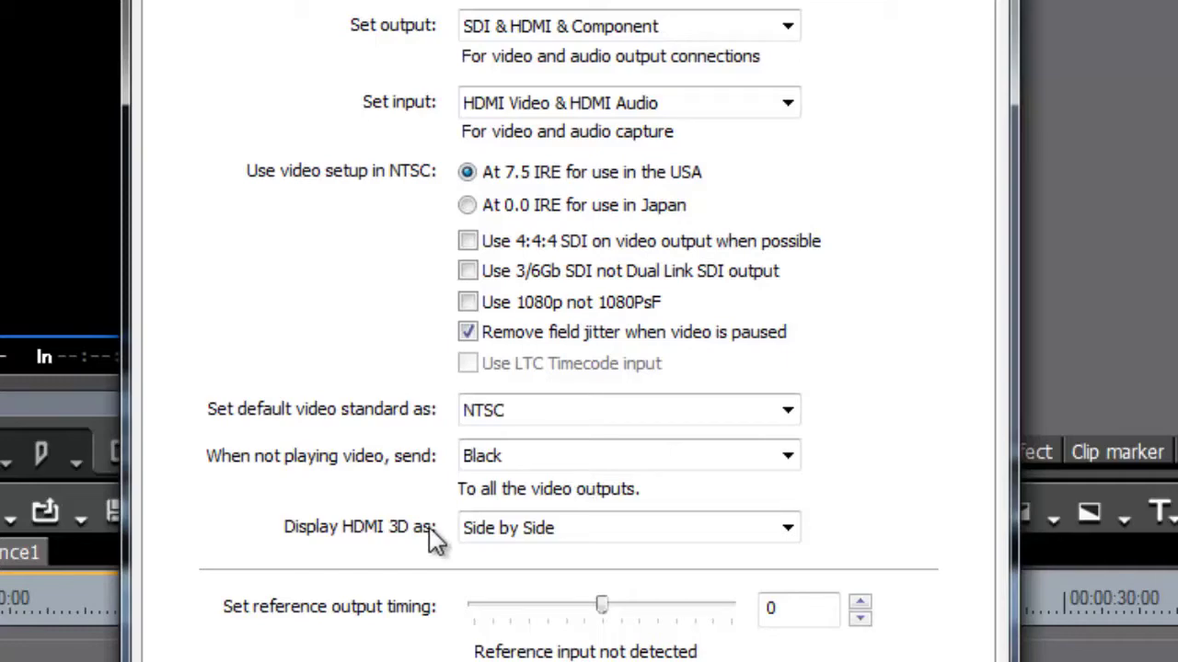
pyautogui.click(469, 339)
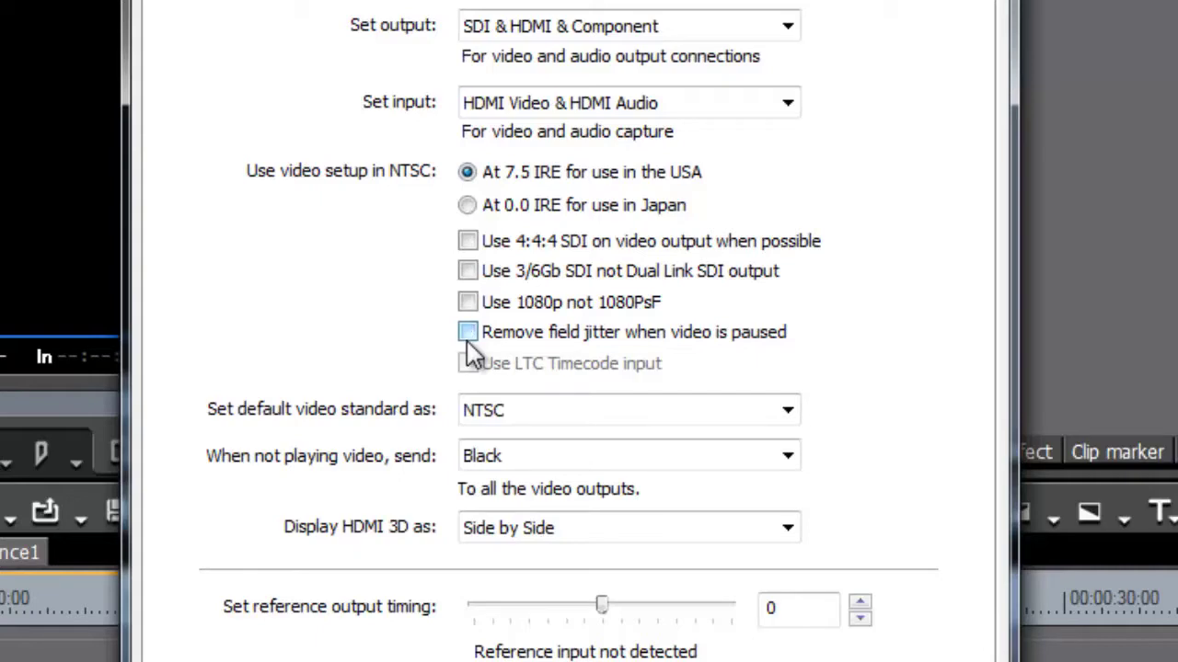
pyautogui.click(467, 339)
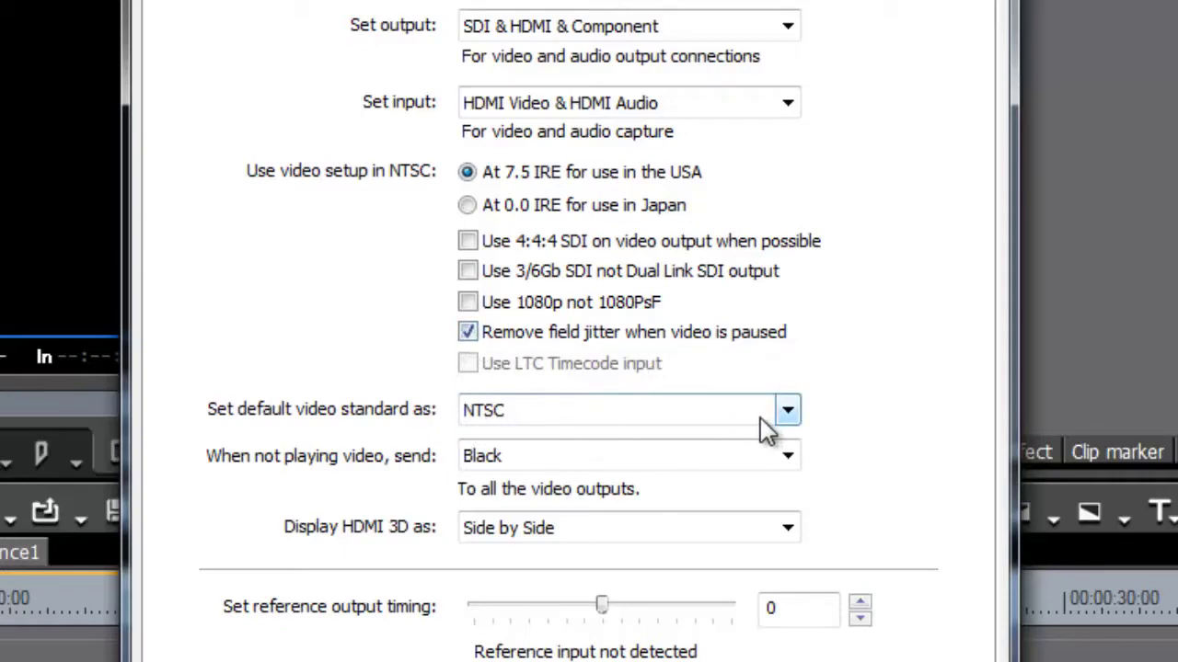
# Choose PAL as the default video standard and bring the DeckLink settings window back.
pyautogui.click(793, 413)
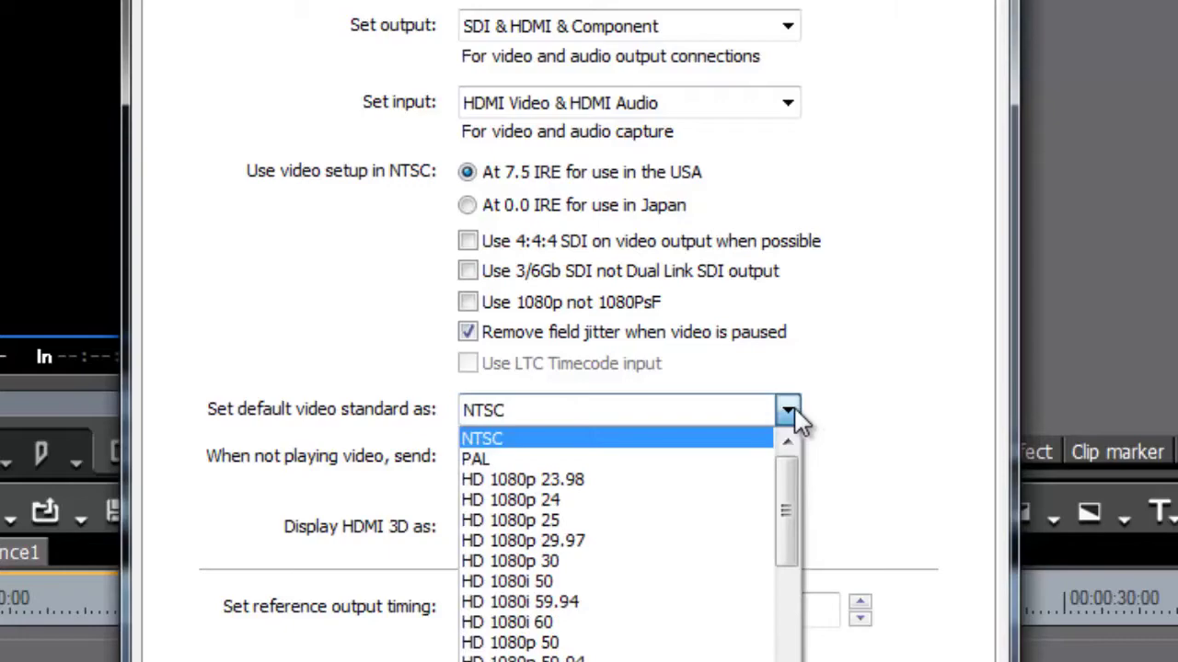
pyautogui.click(532, 591)
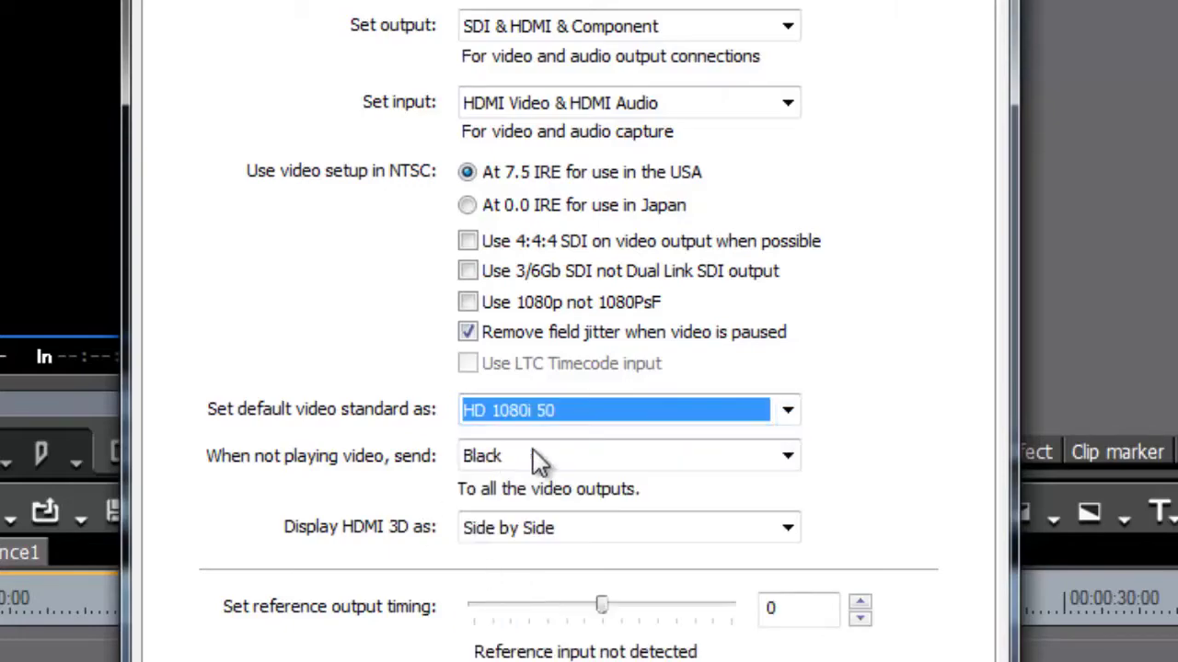
pyautogui.click(607, 410)
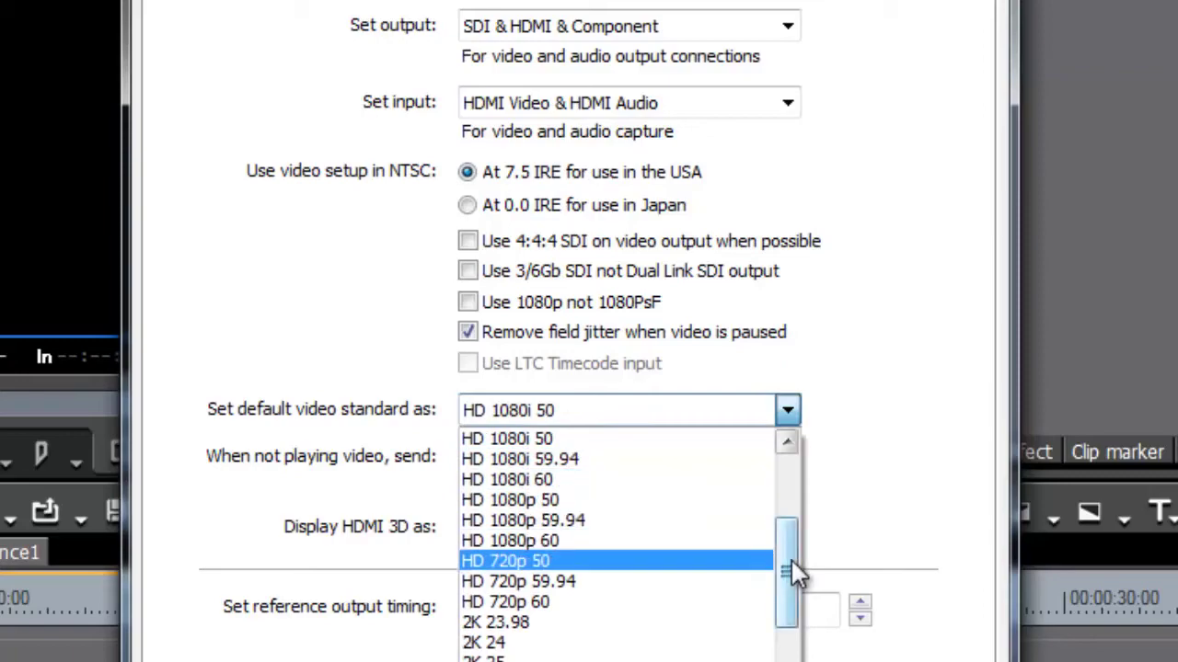
pyautogui.scroll(3, 790, 554)
pyautogui.click(480, 450)
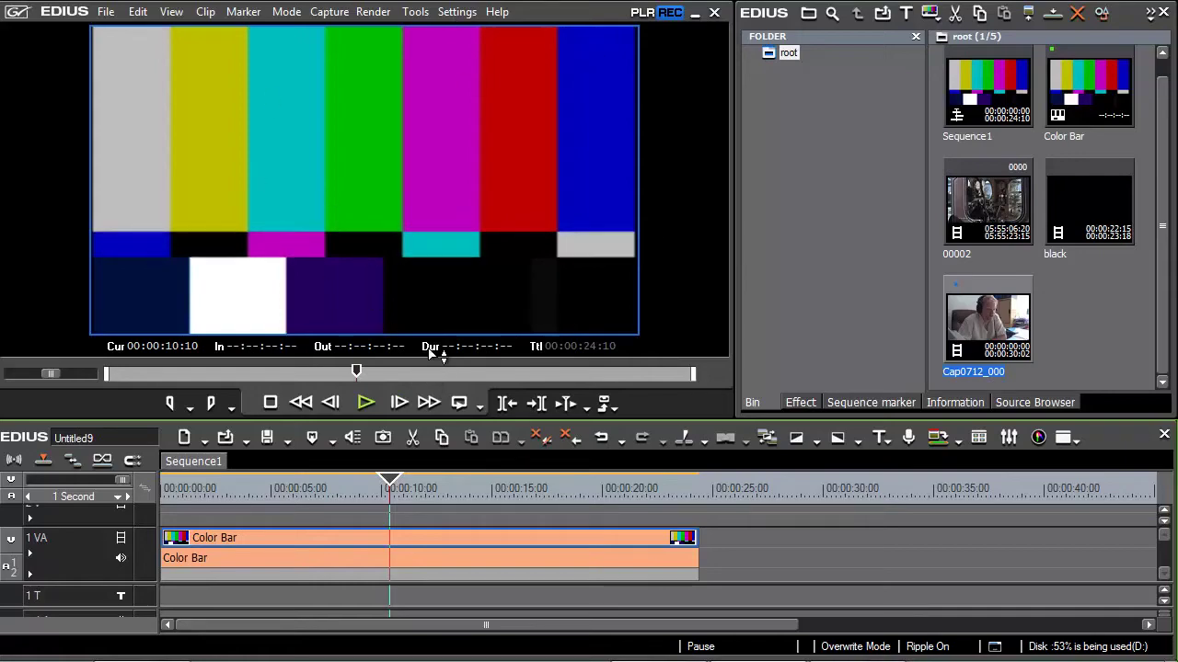
pyautogui.moveTo(644, 653)
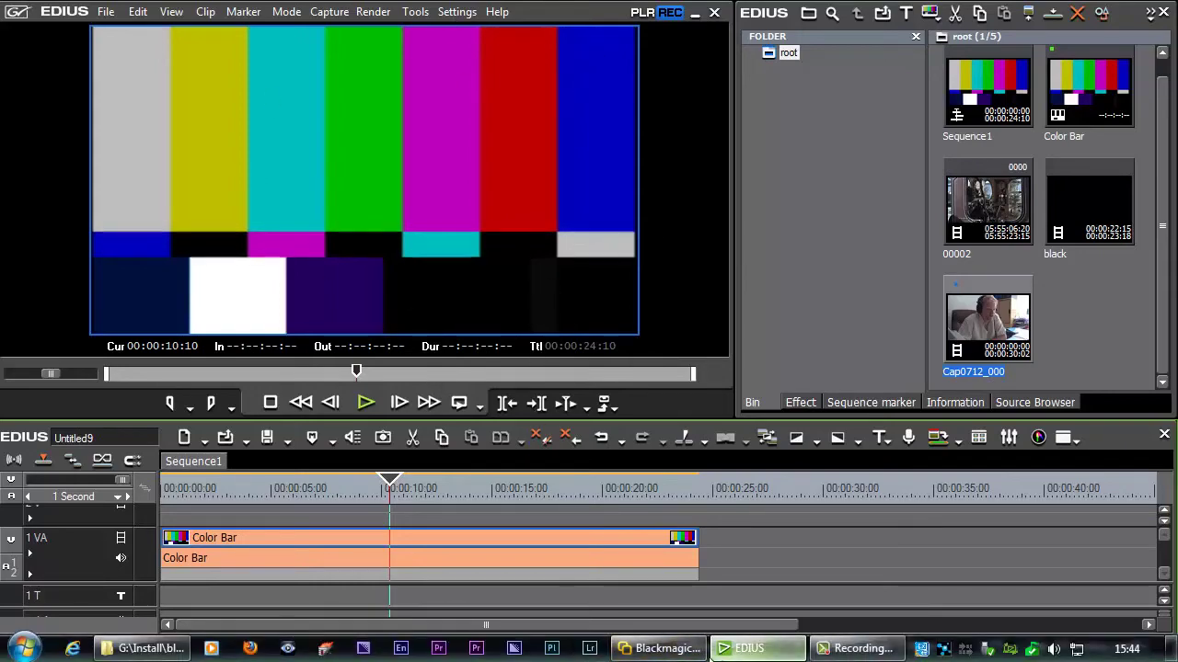
pyautogui.click(666, 650)
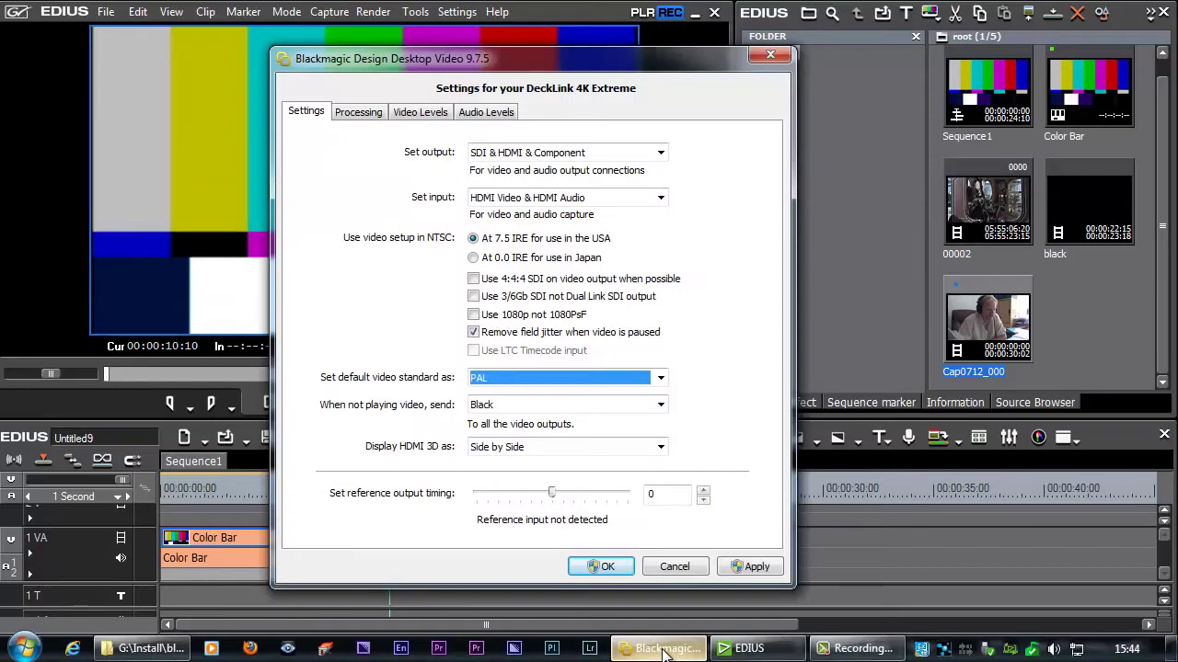
# Output the last played frame when idle, keep HDMI 3D as Side by Side, then view Processing.
pyautogui.click(492, 408)
pyautogui.click(512, 434)
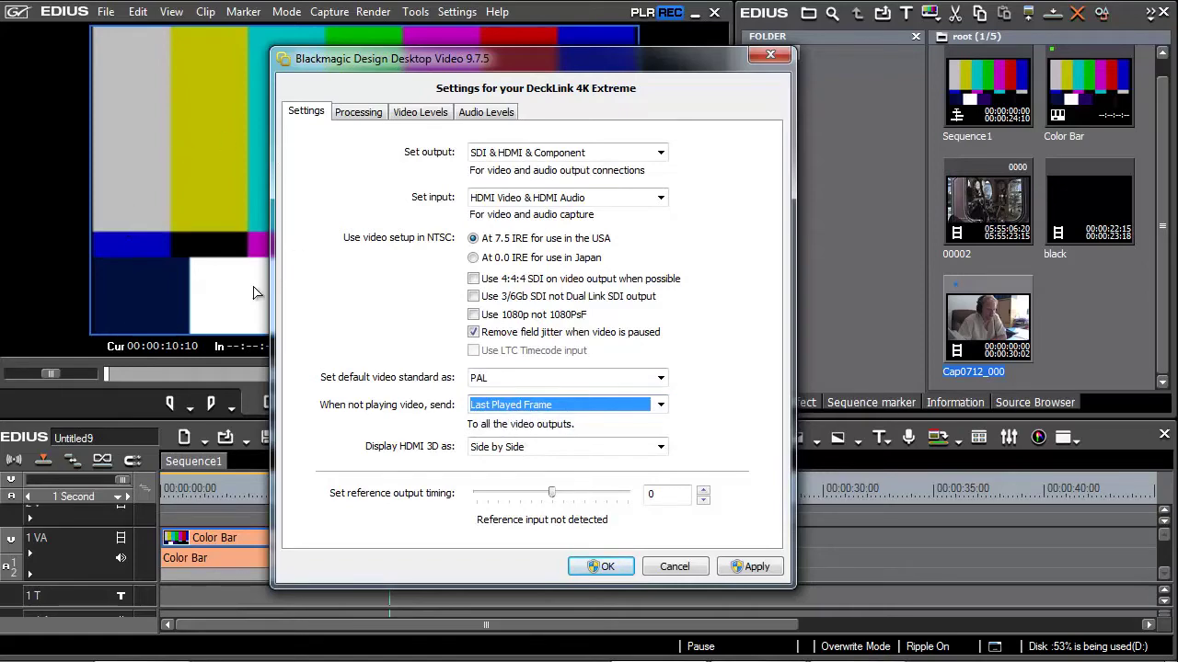
pyautogui.click(538, 449)
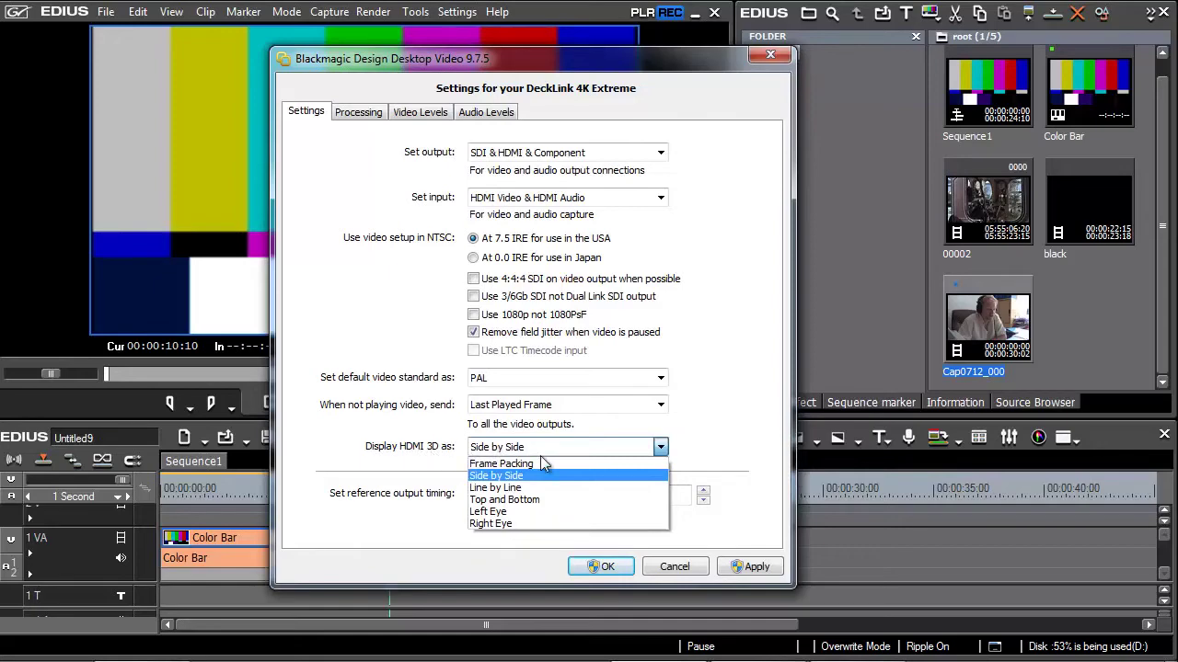
pyautogui.click(550, 448)
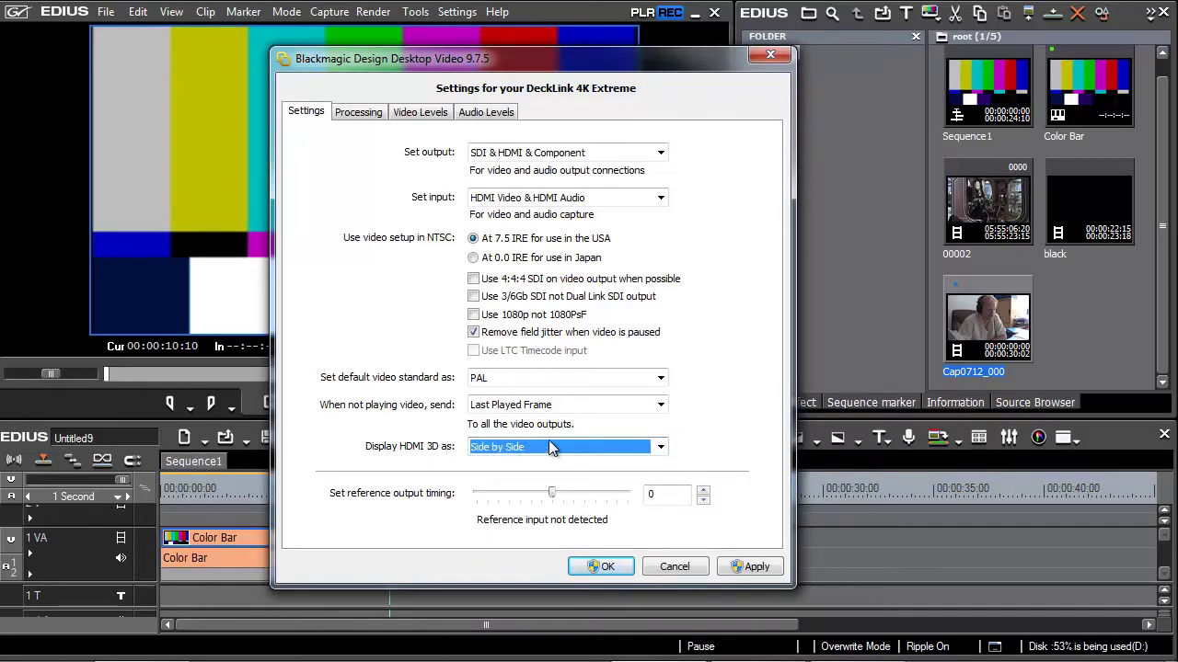
pyautogui.click(357, 114)
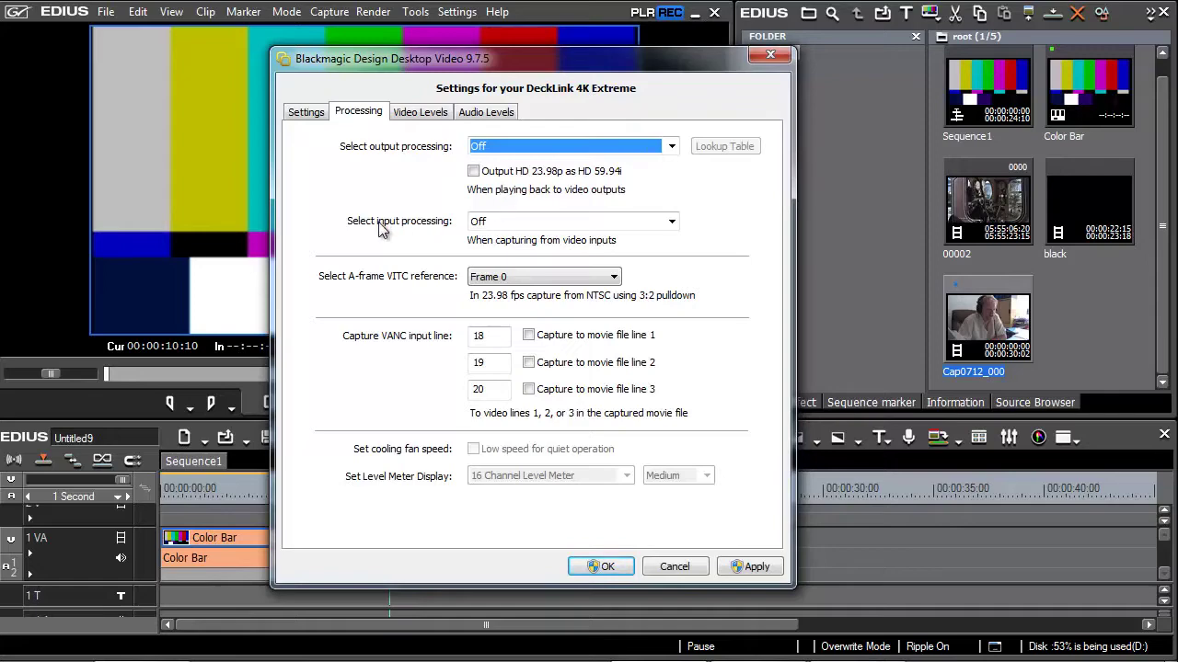
# Show the choices in the 'Select output processing' dropdown.
pyautogui.click(652, 247)
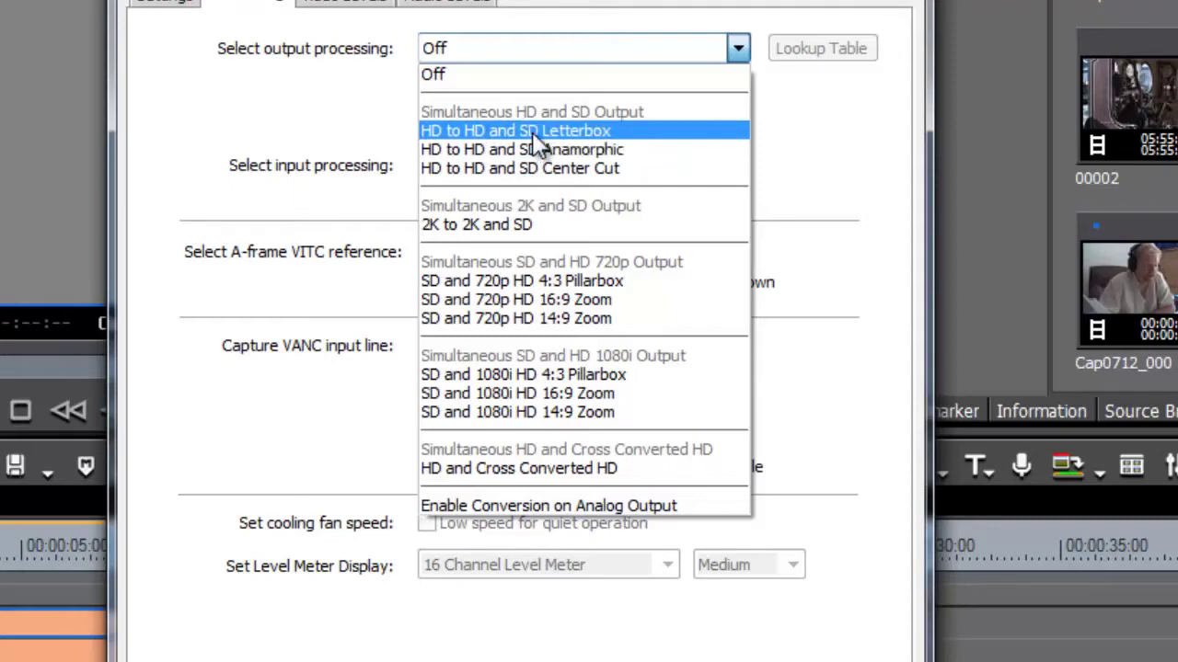
# Try HD to HD and SD Letterbox output and enable conversion on analog output.
pyautogui.click(558, 135)
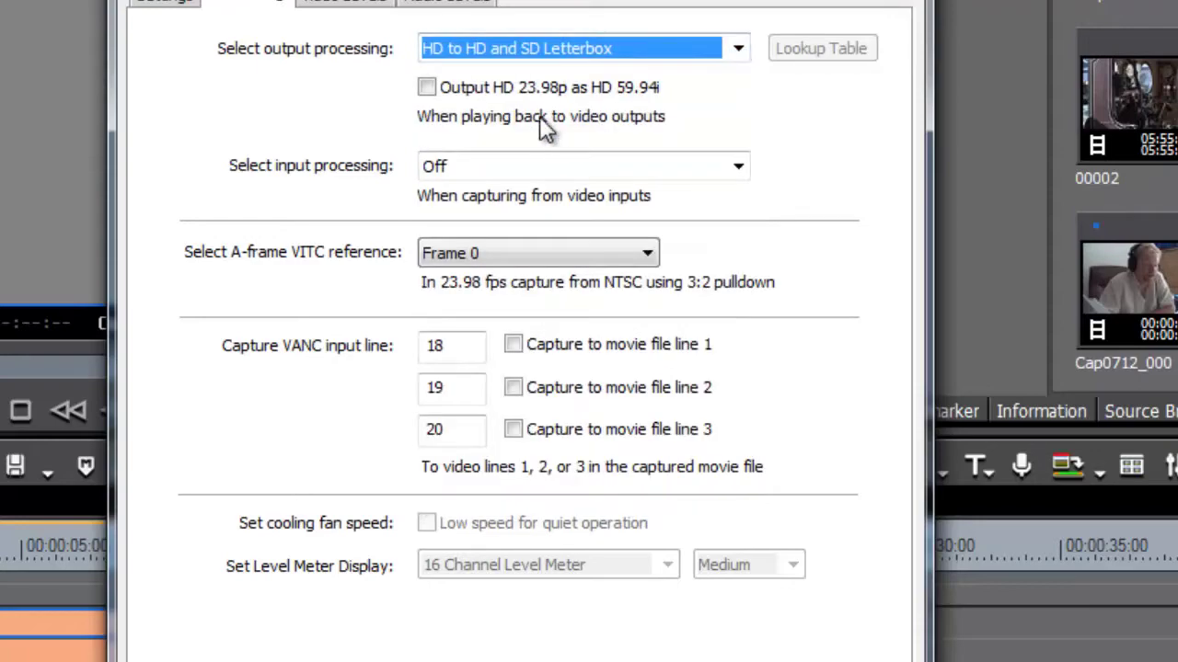
pyautogui.click(649, 40)
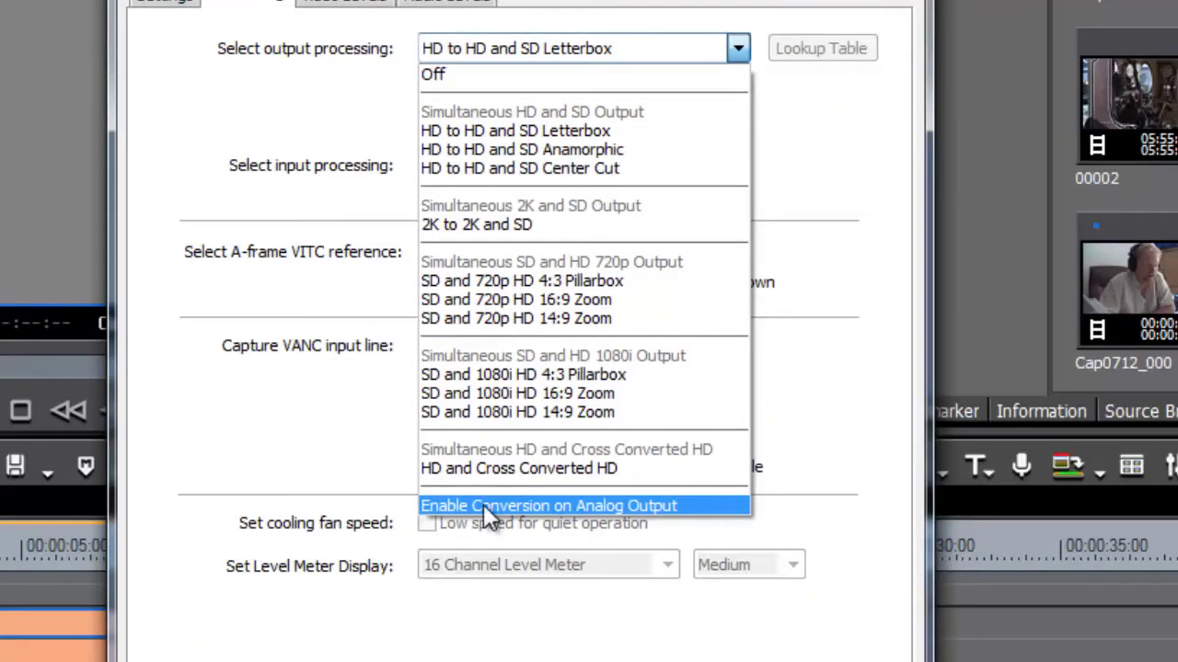
pyautogui.click(521, 505)
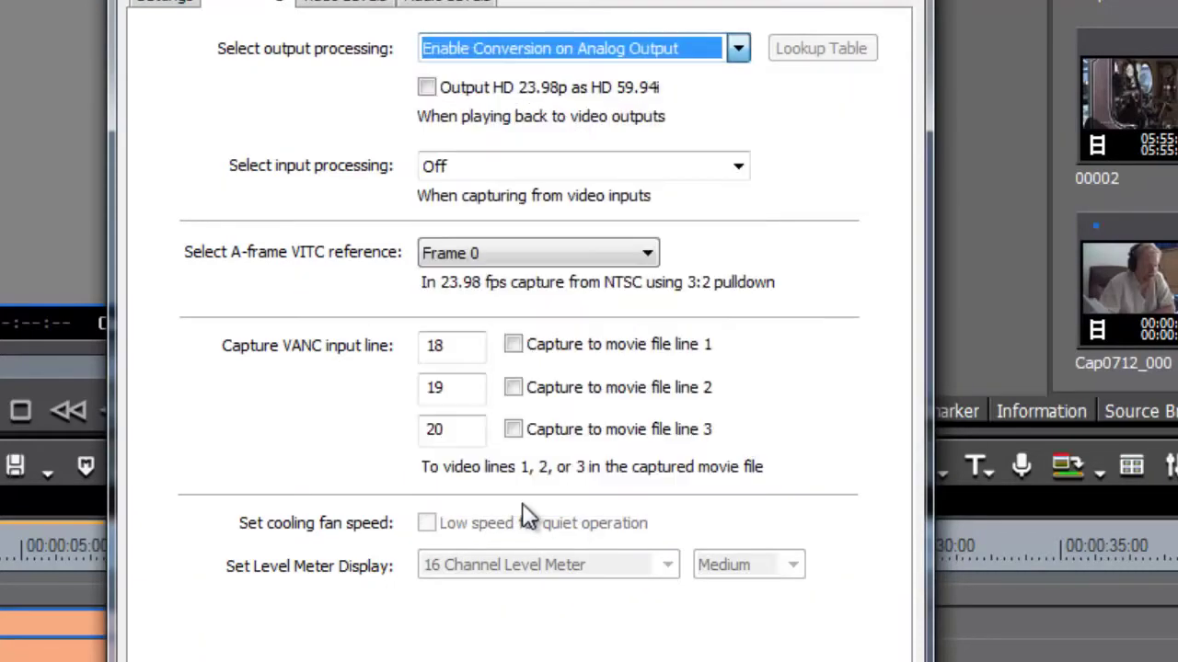
pyautogui.click(735, 52)
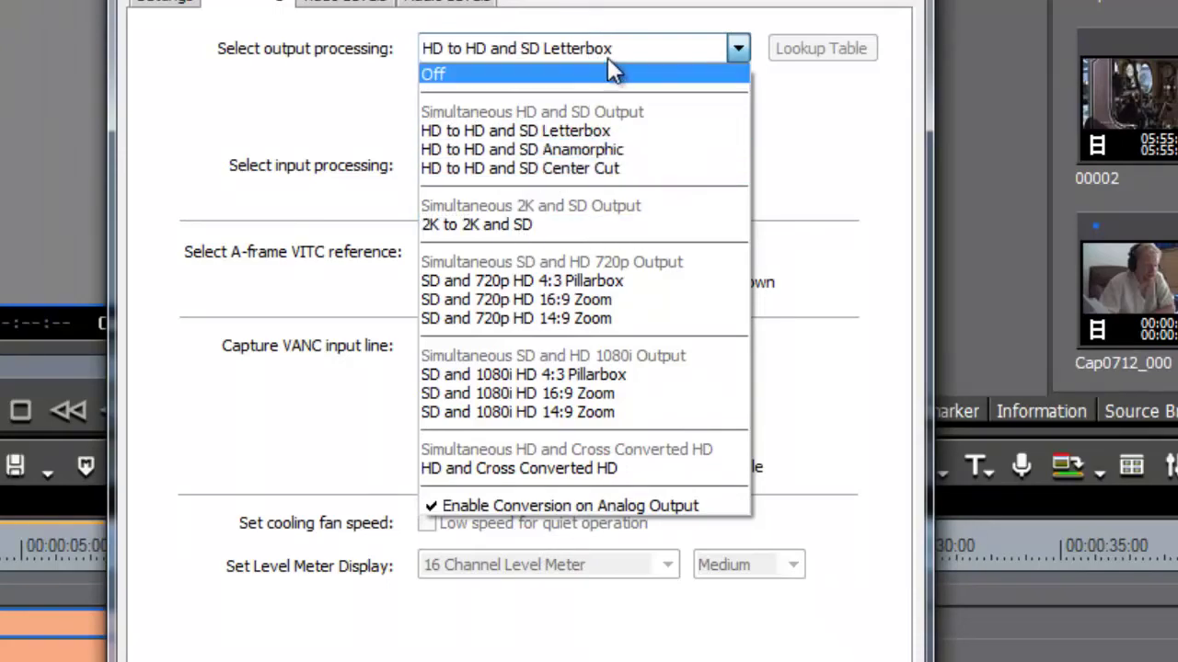
pyautogui.click(539, 508)
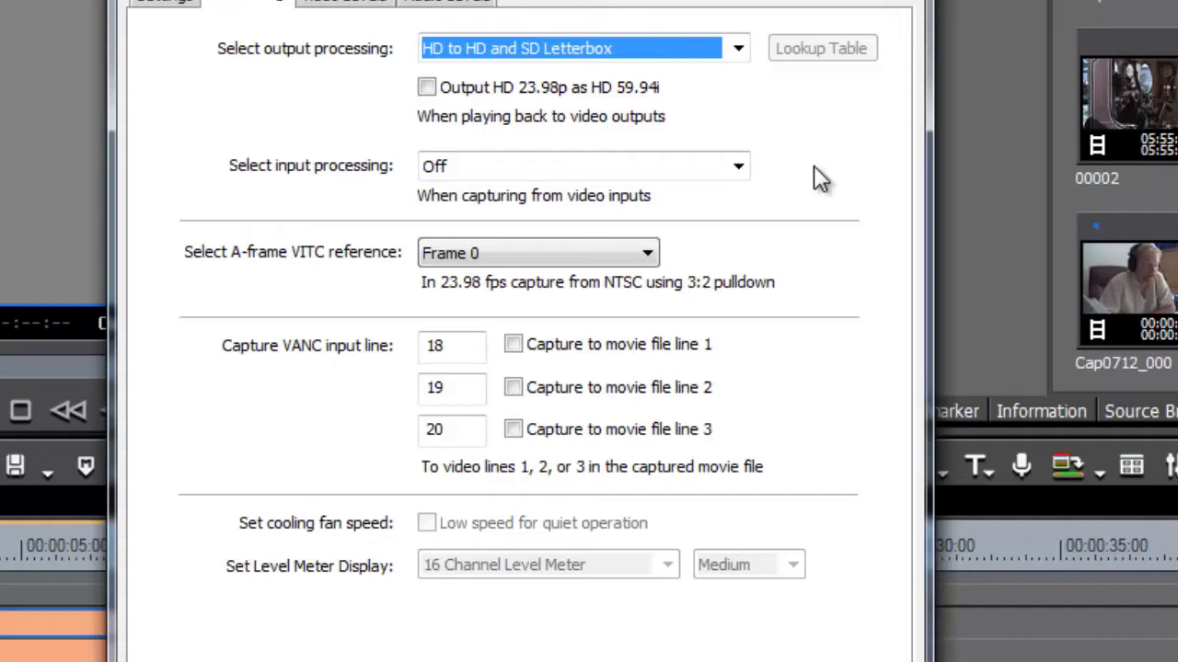
# Toggle analog output conversion back and set output processing to Off.
pyautogui.click(638, 50)
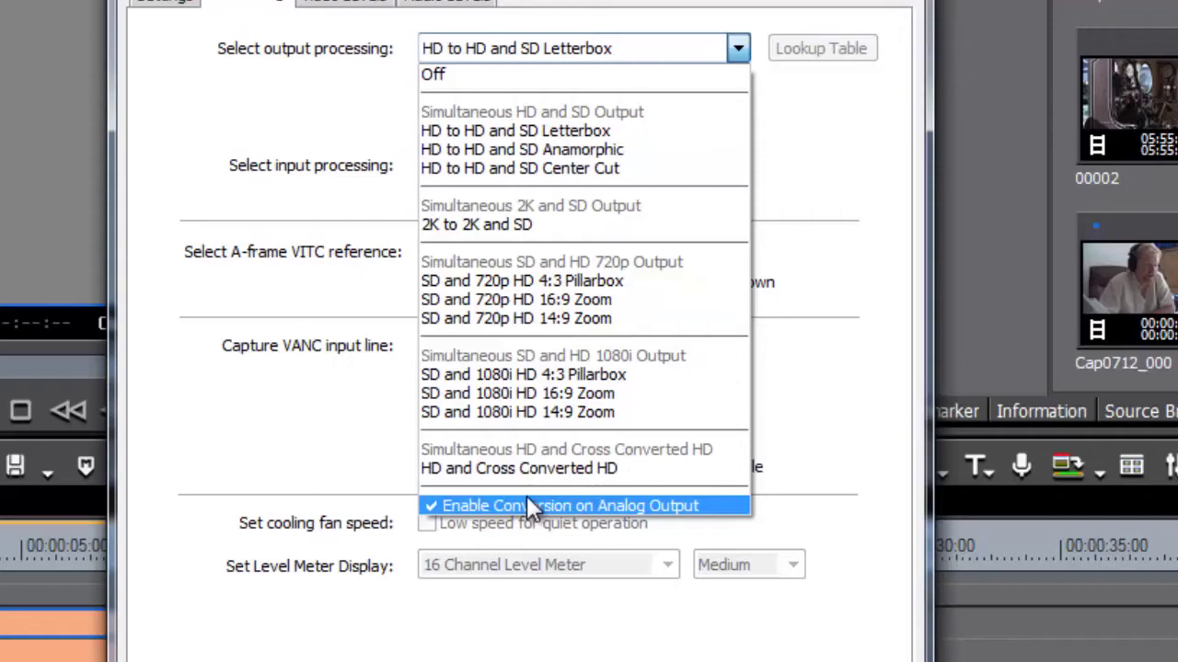
pyautogui.click(489, 506)
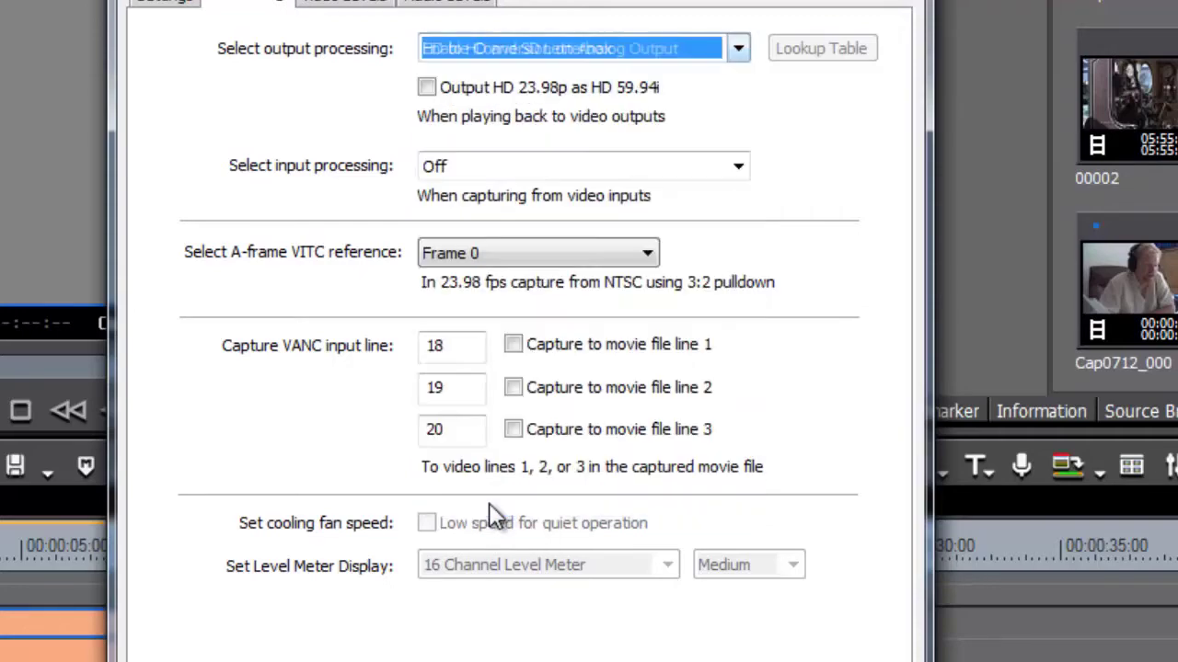
pyautogui.moveTo(629, 52); pyautogui.dragTo(570, 92)
pyautogui.click(562, 42)
pyautogui.scroll(2, 523, 80)
pyautogui.click(523, 80)
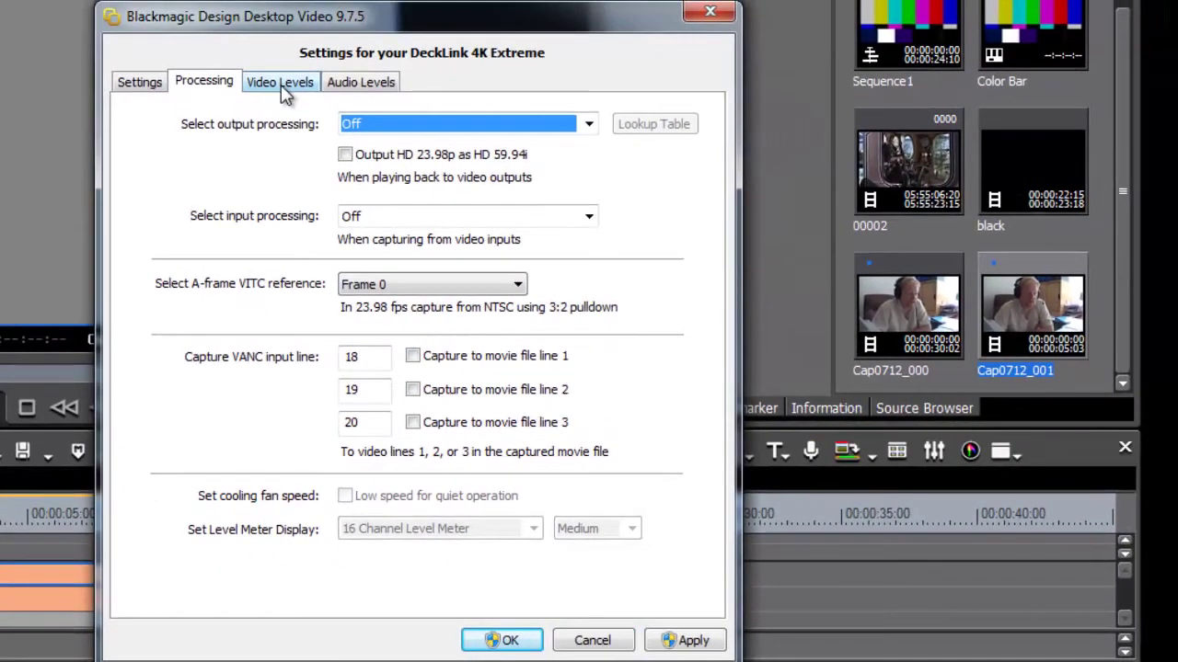
# Review the Video Levels calibrations, then show the Audio Levels page with 0.0 dB references.
pyautogui.click(282, 90)
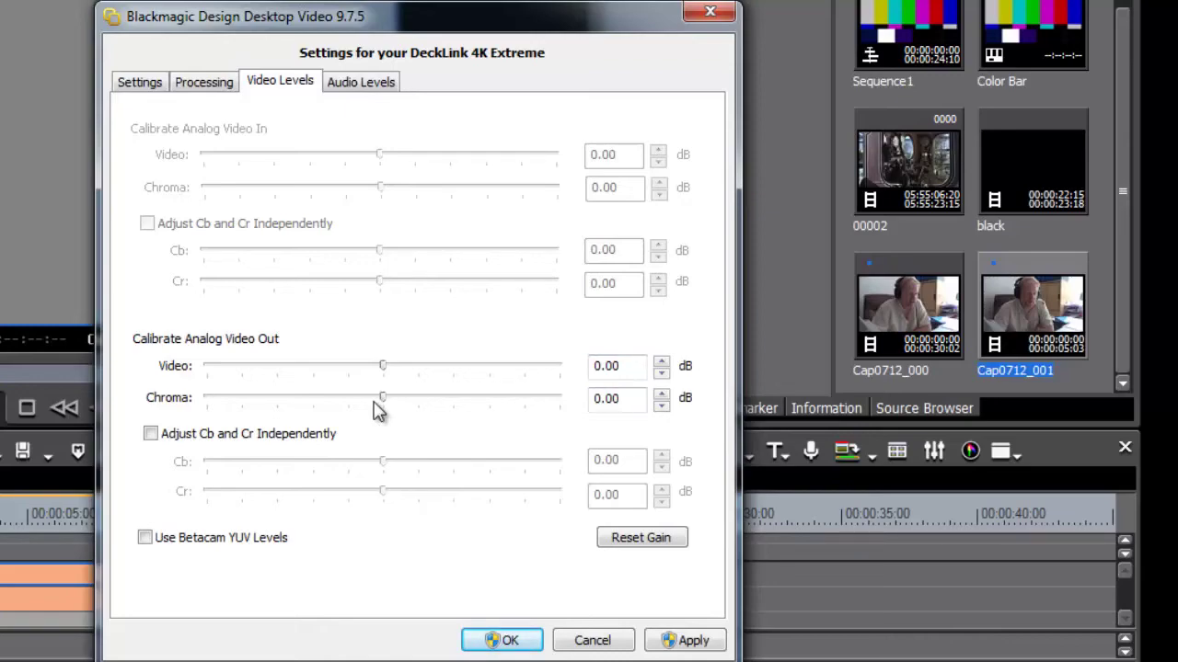
pyautogui.click(372, 91)
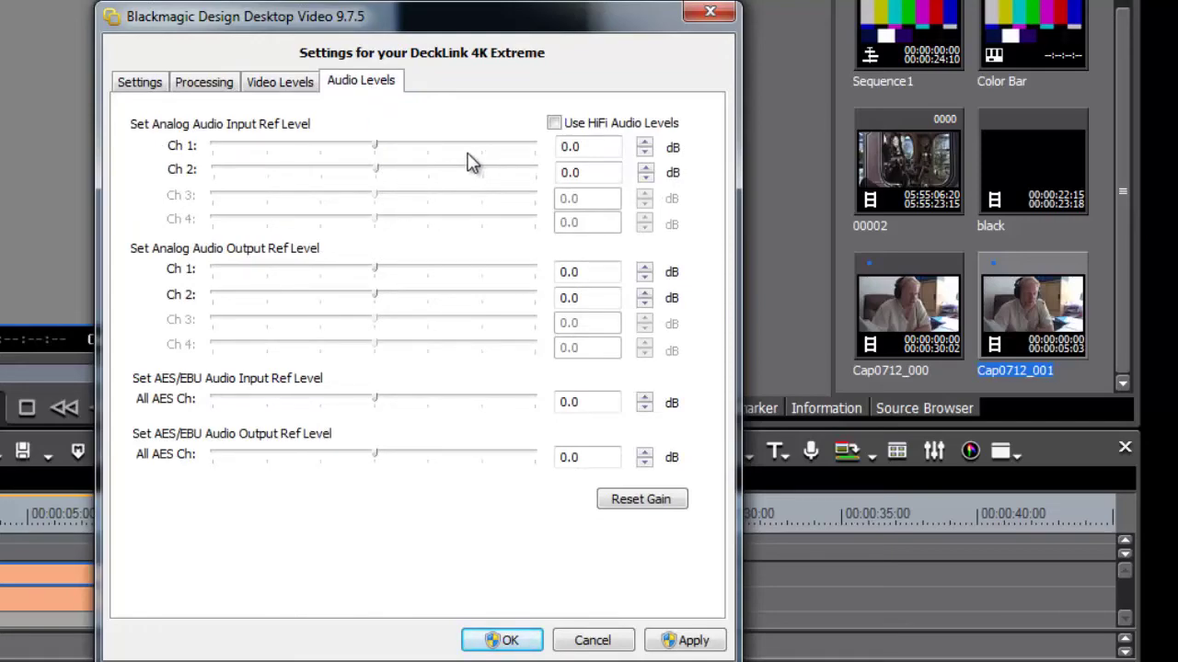
# Leave 'Use HiFi Audio Levels' unchecked and return to the main Settings page.
pyautogui.click(554, 124)
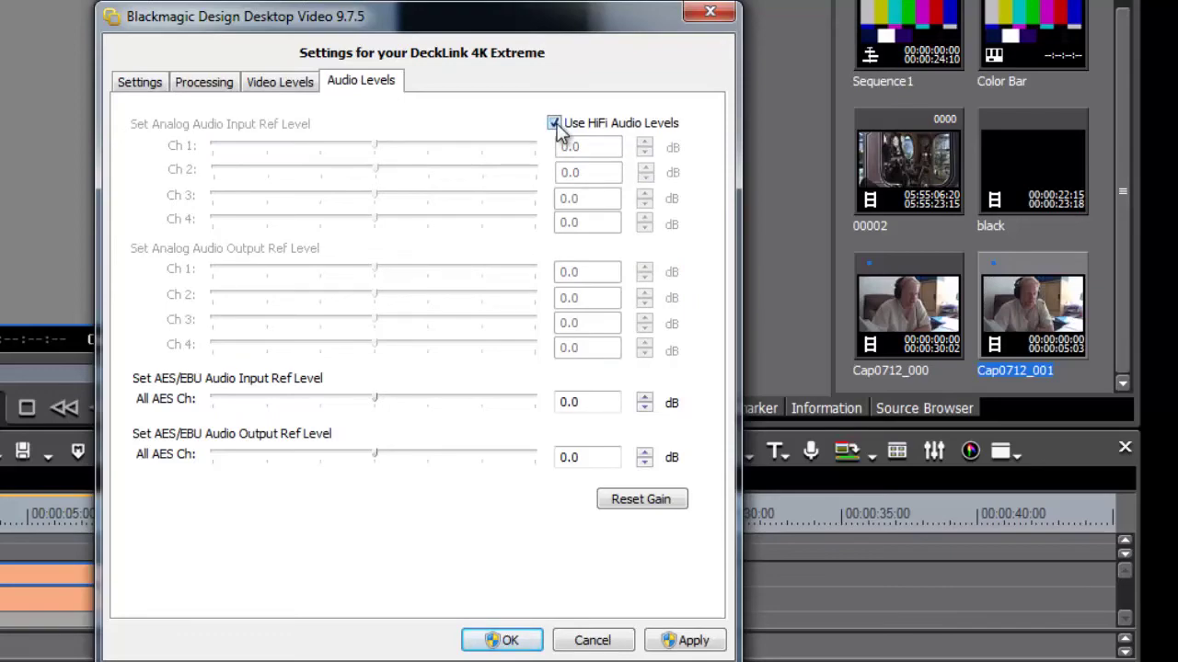
pyautogui.click(553, 123)
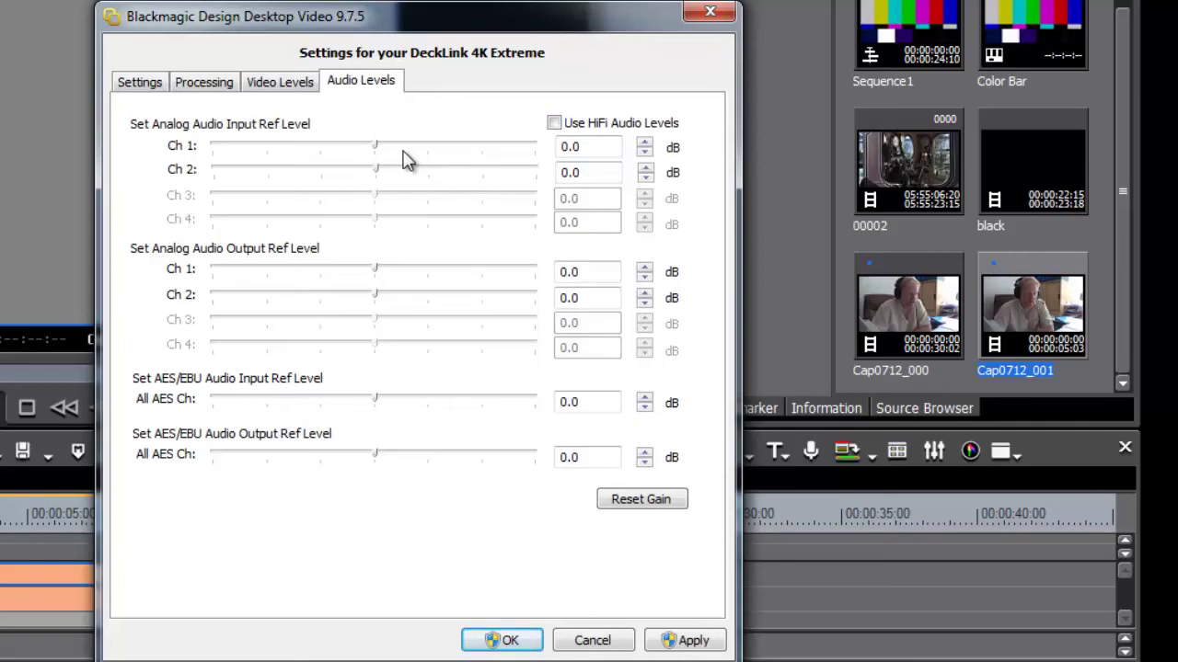
pyautogui.click(145, 82)
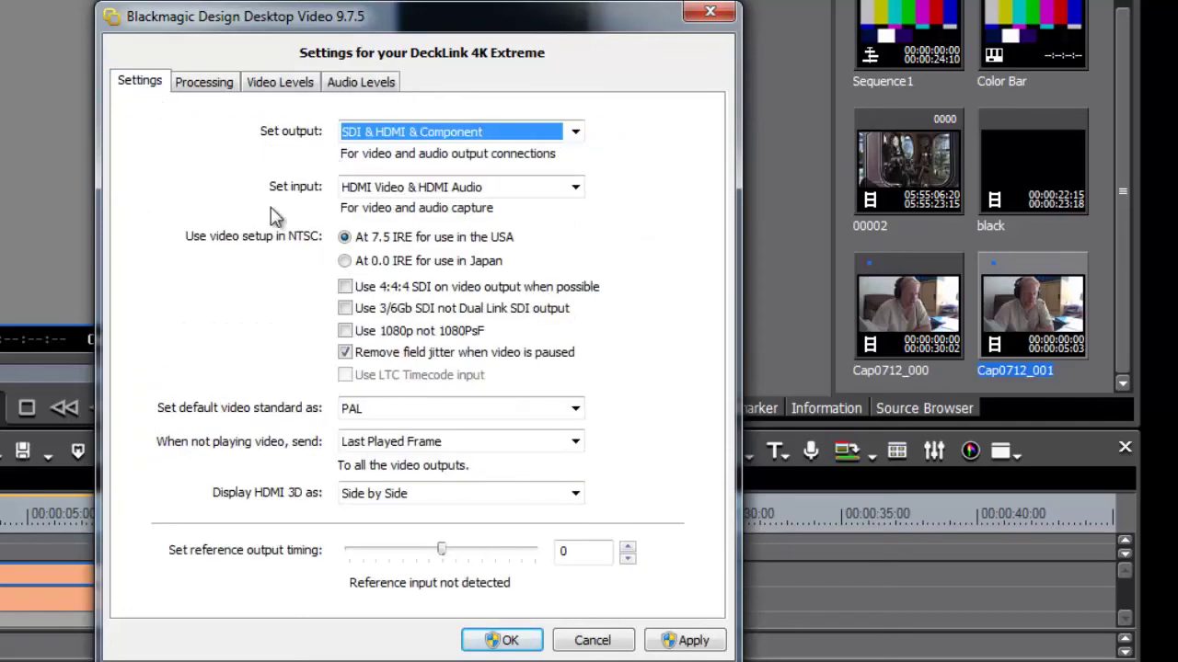